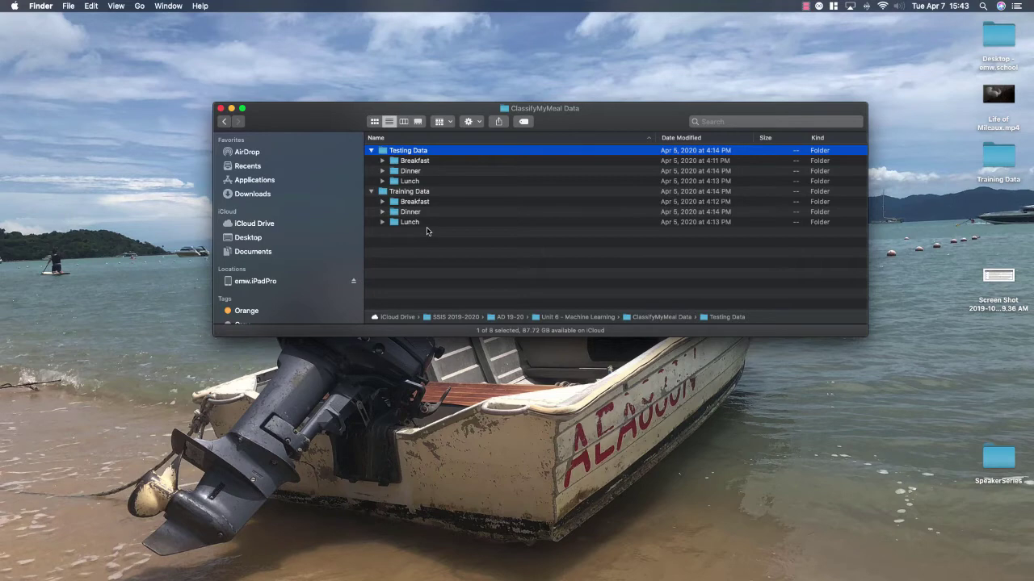
Launch Xcode and open its Create ML developer tool.
{"action": "key", "text": "super+space"}
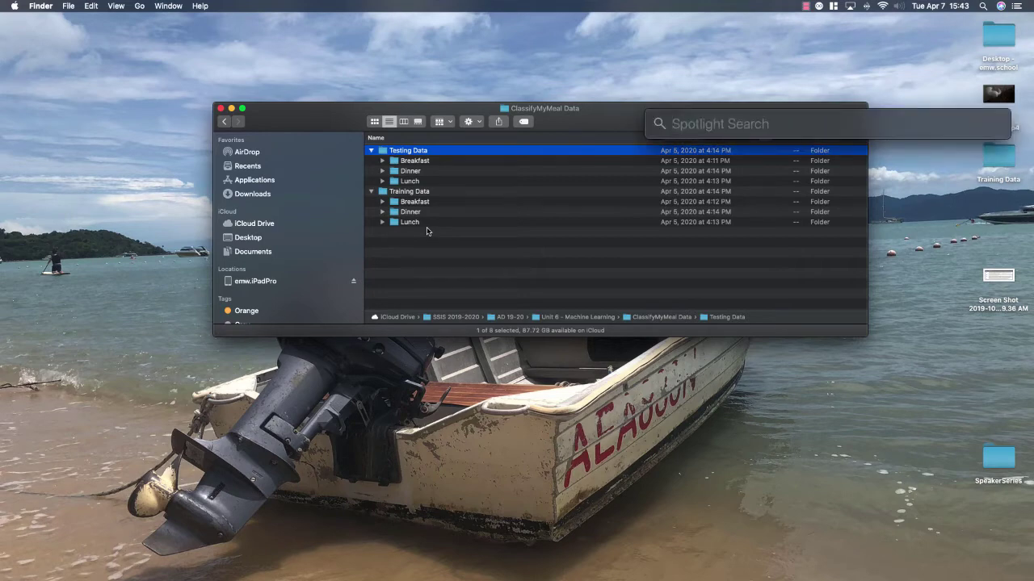
{"action": "type", "text": "xcode"}
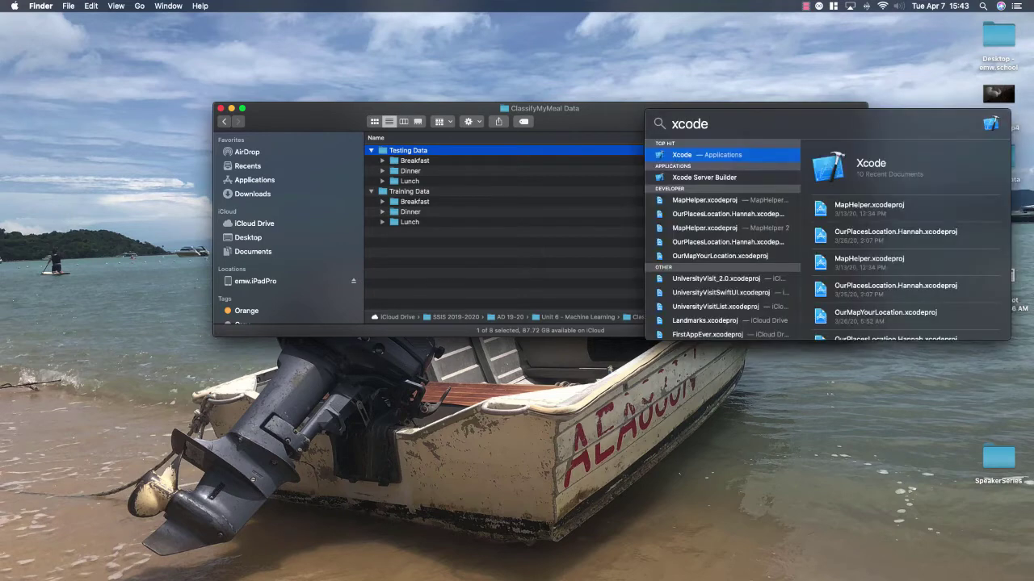
{"action": "key", "text": "Return"}
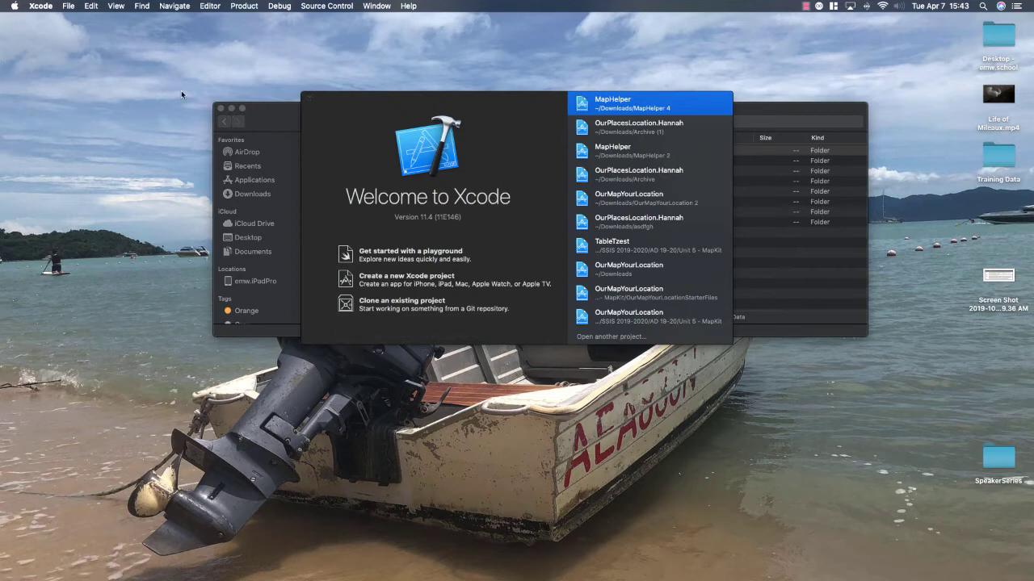
{"action": "left_click", "coordinate": [39, 6]}
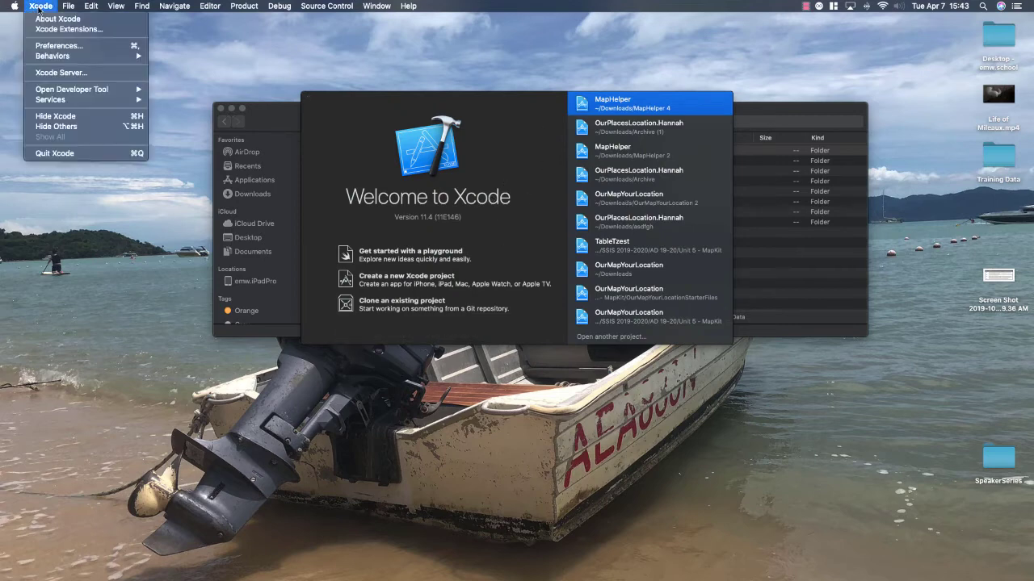
{"action": "mouse_move", "coordinate": [80, 90]}
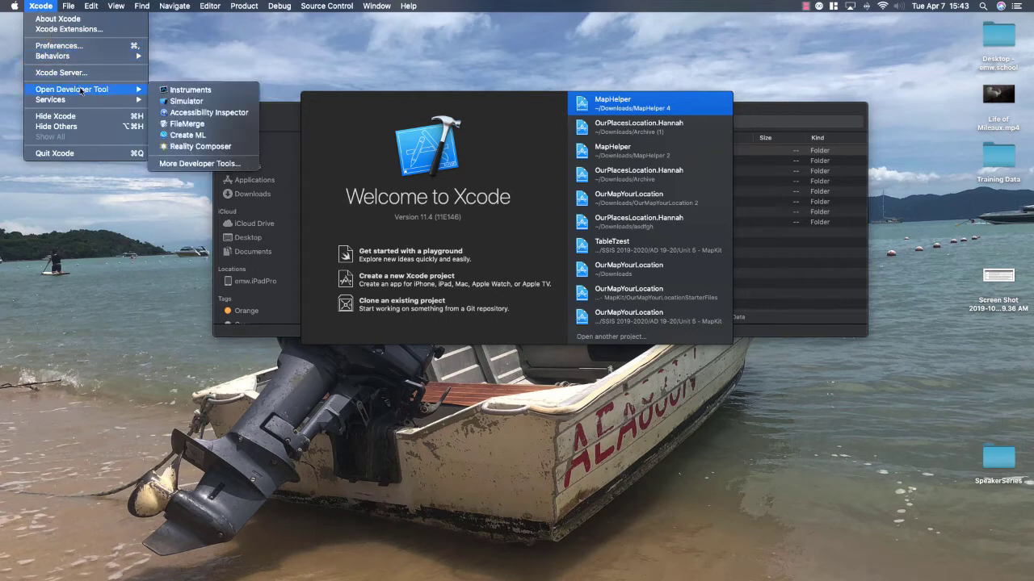
{"action": "left_click", "coordinate": [200, 136]}
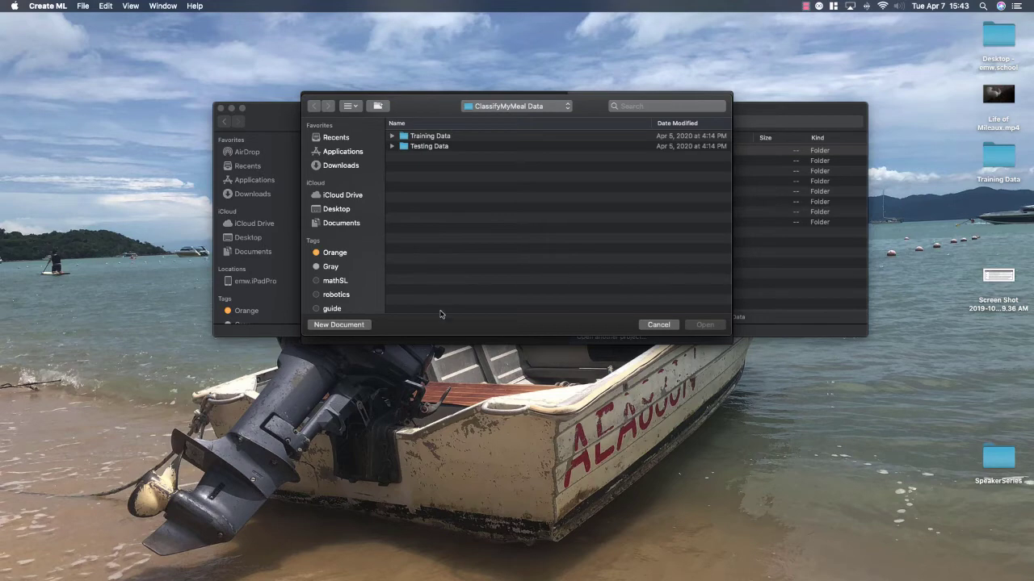
Start a new Create ML document, look through the available templates and choose Image Classifier.
{"action": "left_click", "coordinate": [338, 325]}
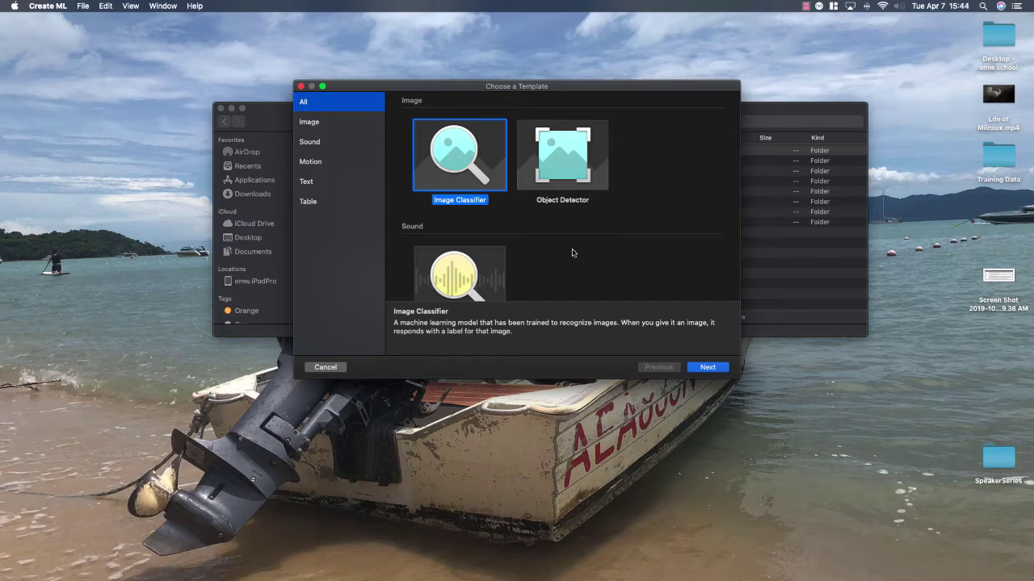
{"action": "scroll", "coordinate": [572, 253], "scroll_direction": "down", "scroll_amount": 10}
{"action": "scroll", "coordinate": [572, 253], "scroll_direction": "down", "scroll_amount": 6}
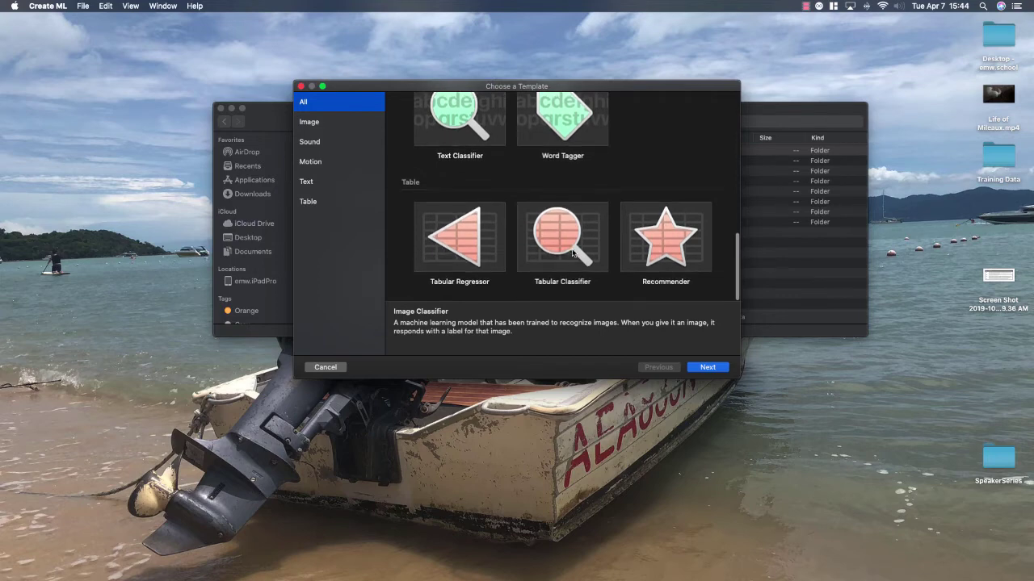
{"action": "scroll", "coordinate": [572, 253], "scroll_direction": "up", "scroll_amount": 15}
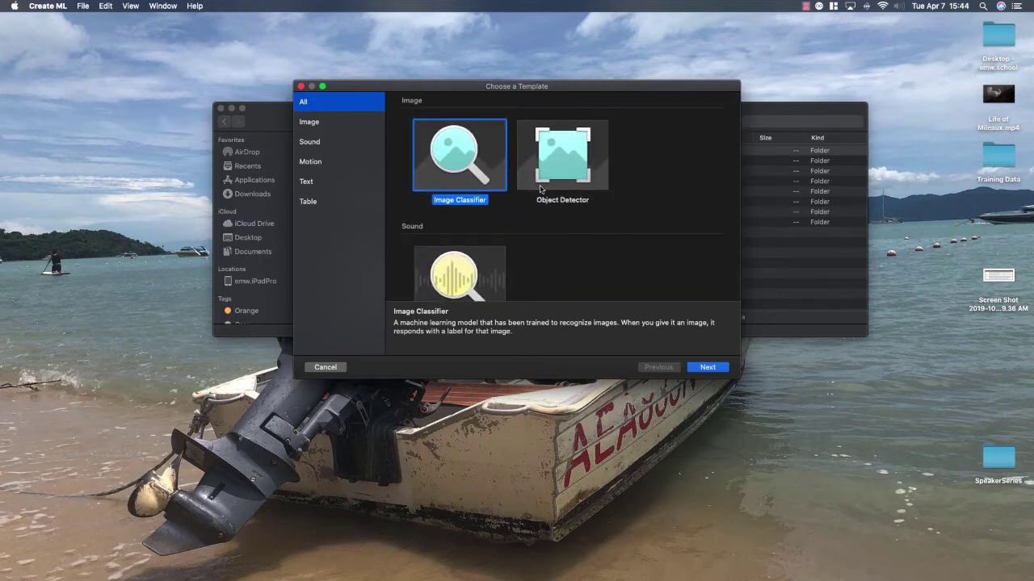
{"action": "scroll", "coordinate": [540, 189], "scroll_direction": "down", "scroll_amount": 6}
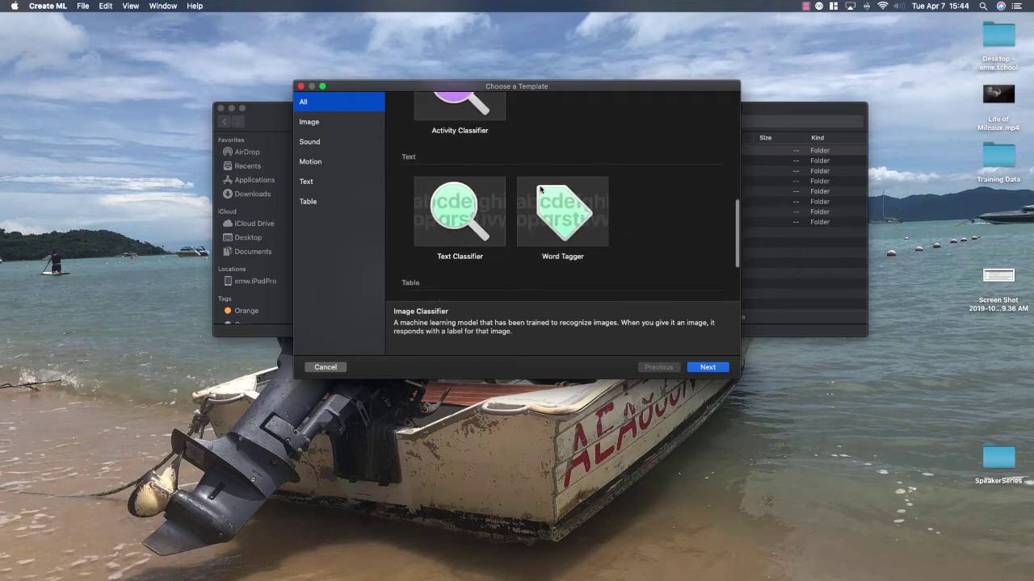
{"action": "scroll", "coordinate": [592, 247], "scroll_direction": "up", "scroll_amount": 8}
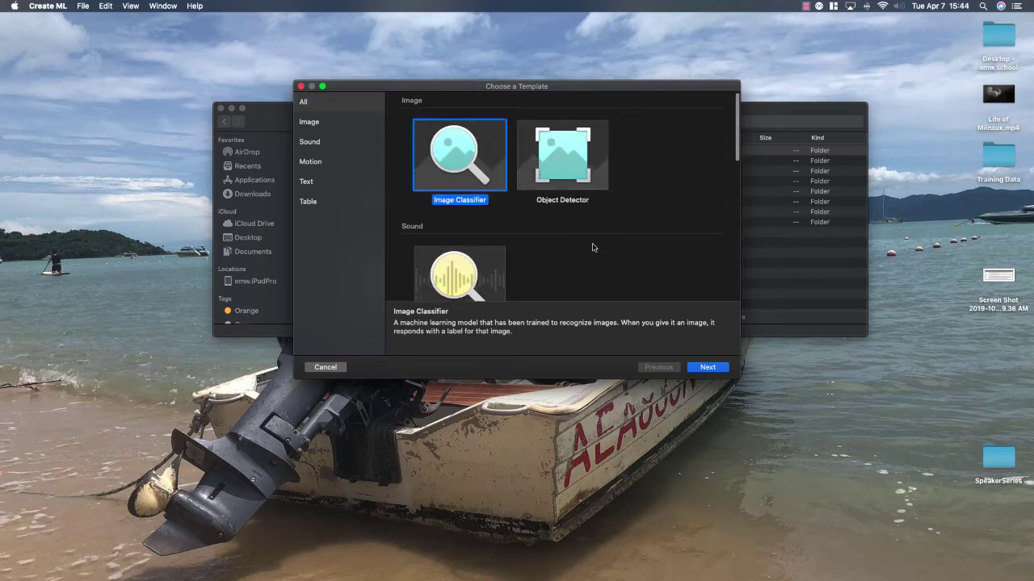
{"action": "left_click", "coordinate": [713, 367]}
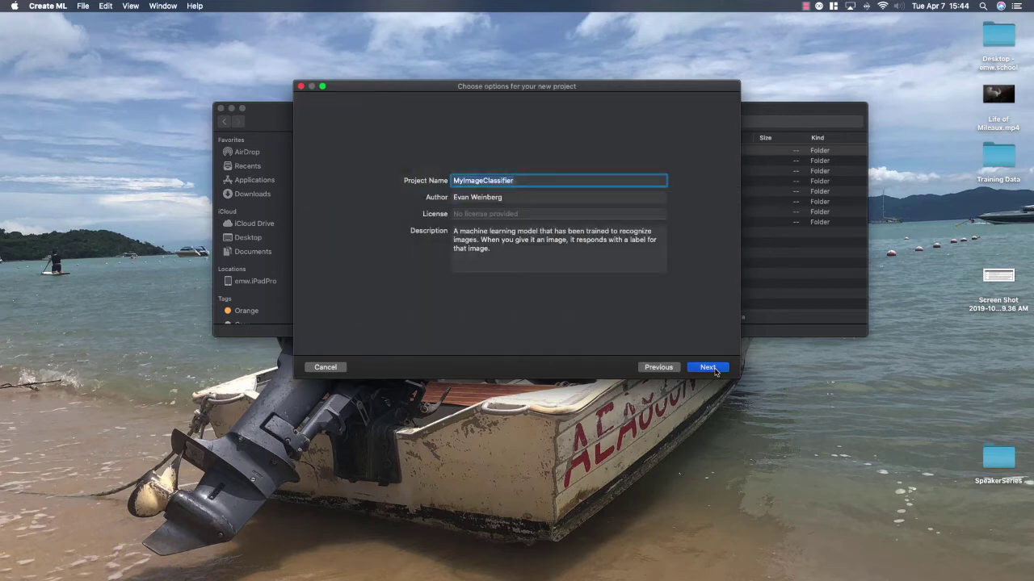
Name the project MealClassifier and create it in the ClassifyMyMeal Data folder.
{"action": "type", "text": "Meal"}
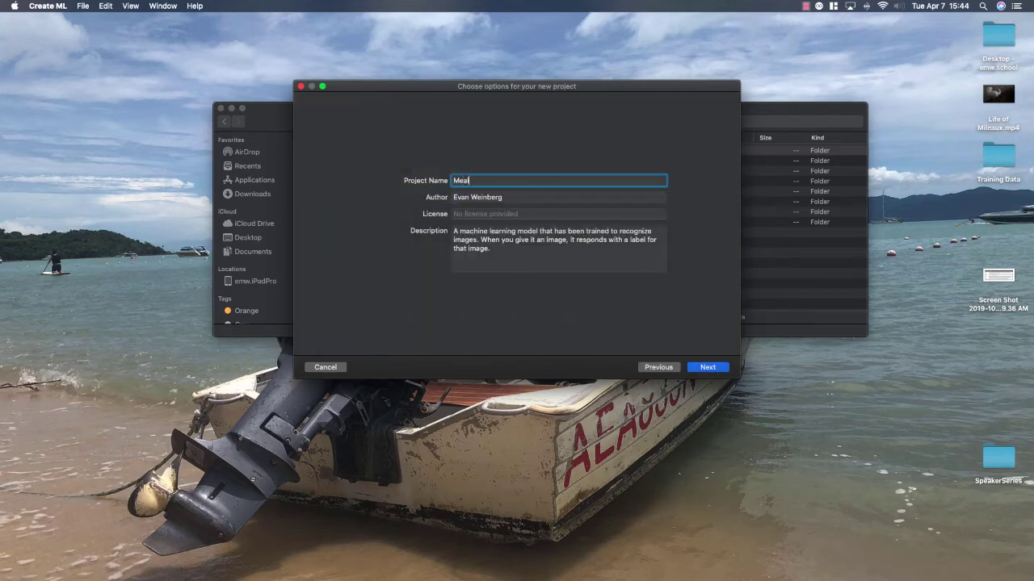
{"action": "type", "text": "Classifier"}
{"action": "left_click", "coordinate": [701, 367]}
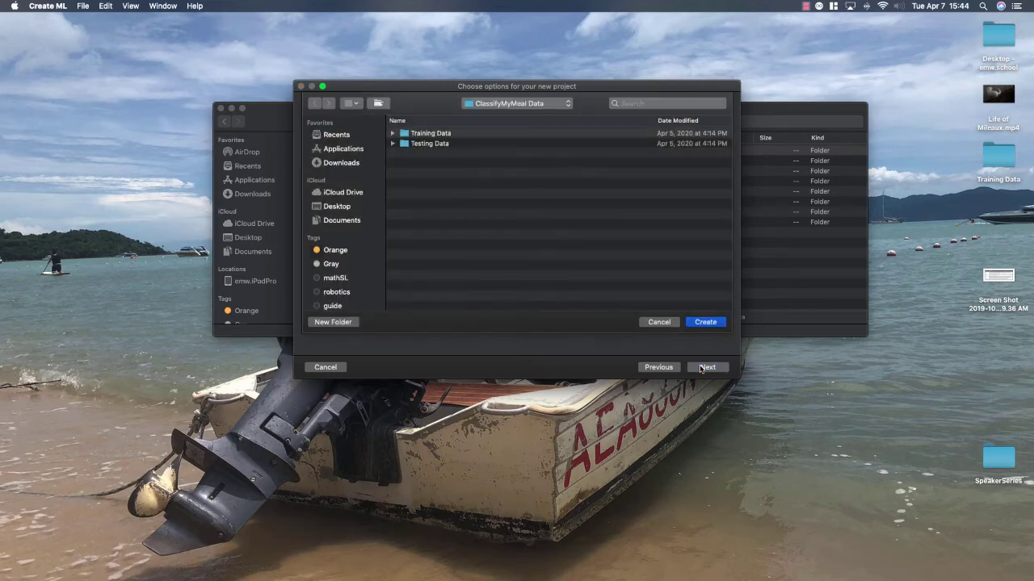
{"action": "left_click", "coordinate": [706, 323]}
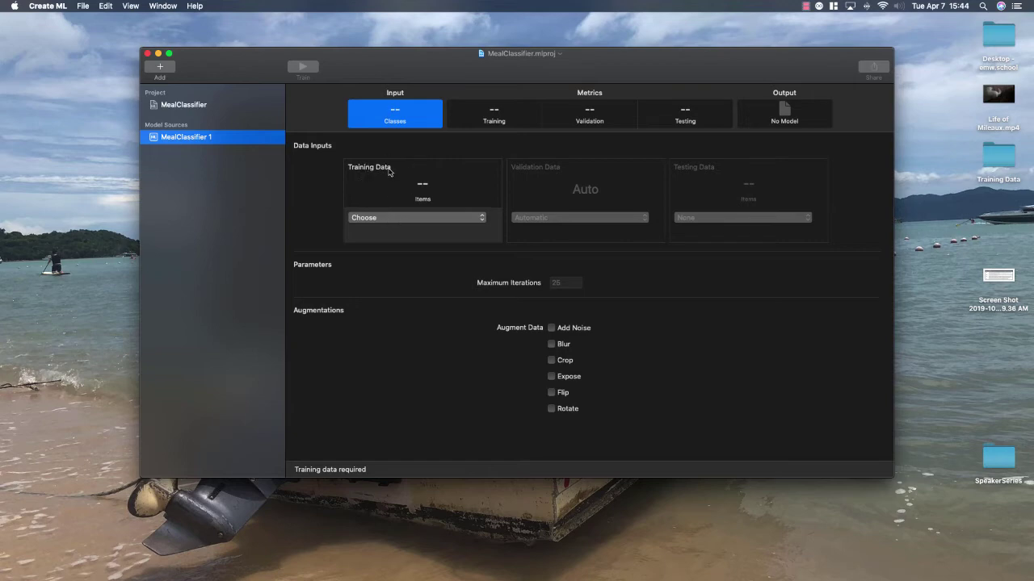
Load the Training Data folder from ClassifyMyMeal Data as the classifier's training data.
{"action": "left_click", "coordinate": [403, 220]}
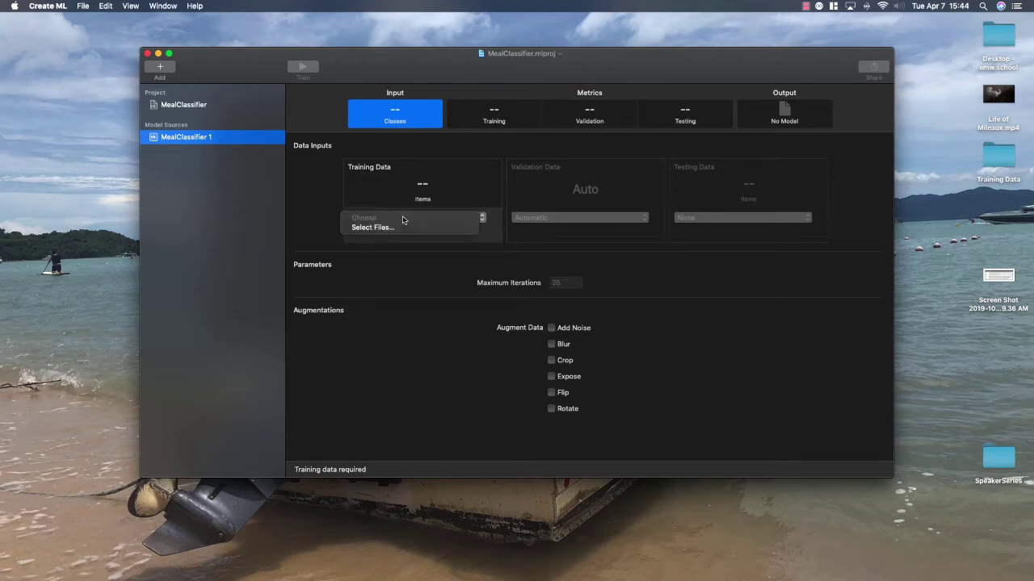
{"action": "left_click", "coordinate": [406, 231]}
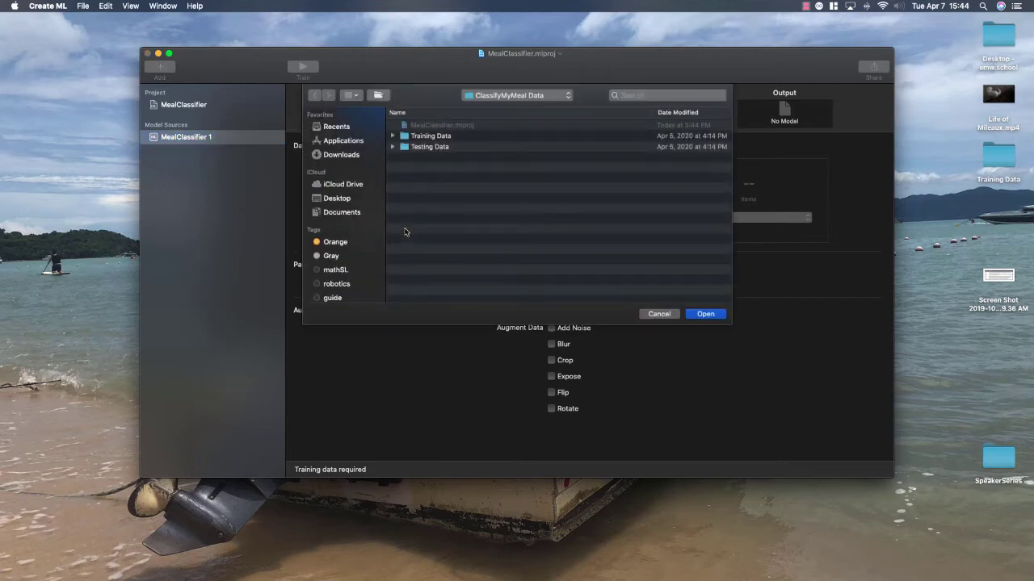
{"action": "left_click", "coordinate": [429, 137]}
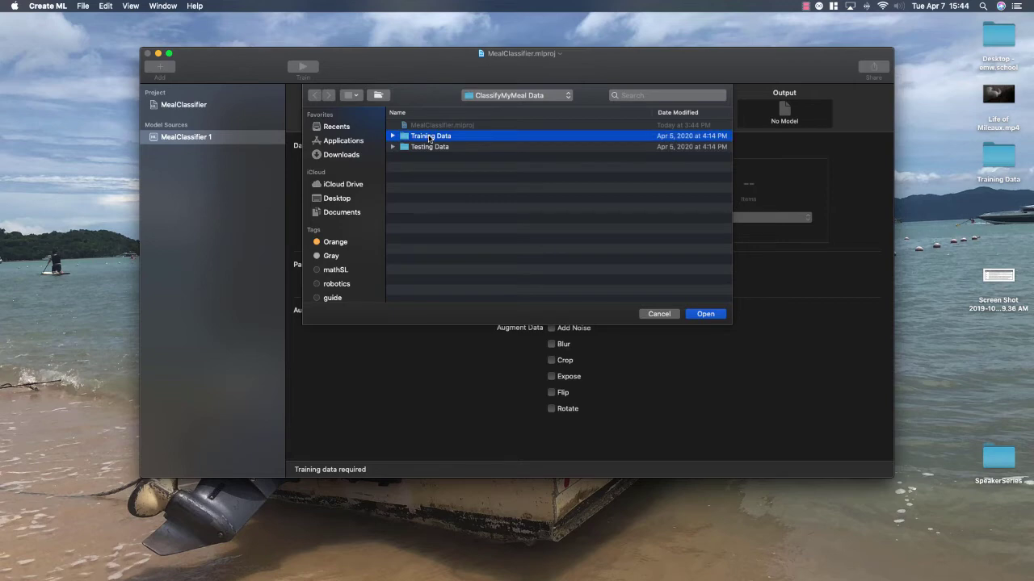
{"action": "left_click", "coordinate": [705, 314]}
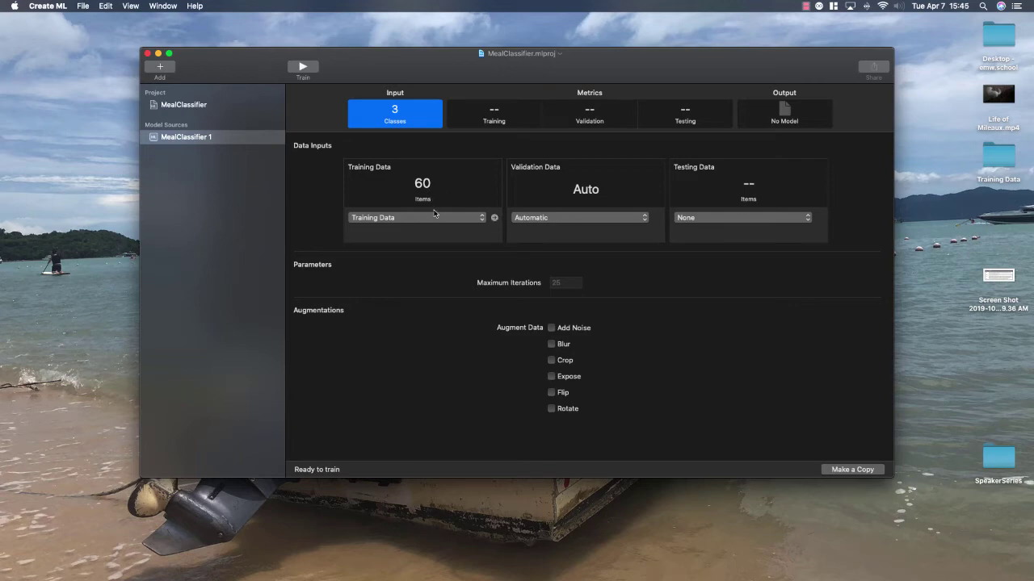
Load the Testing Data folder as the classifier's testing data and train the model.
{"action": "left_click", "coordinate": [733, 218]}
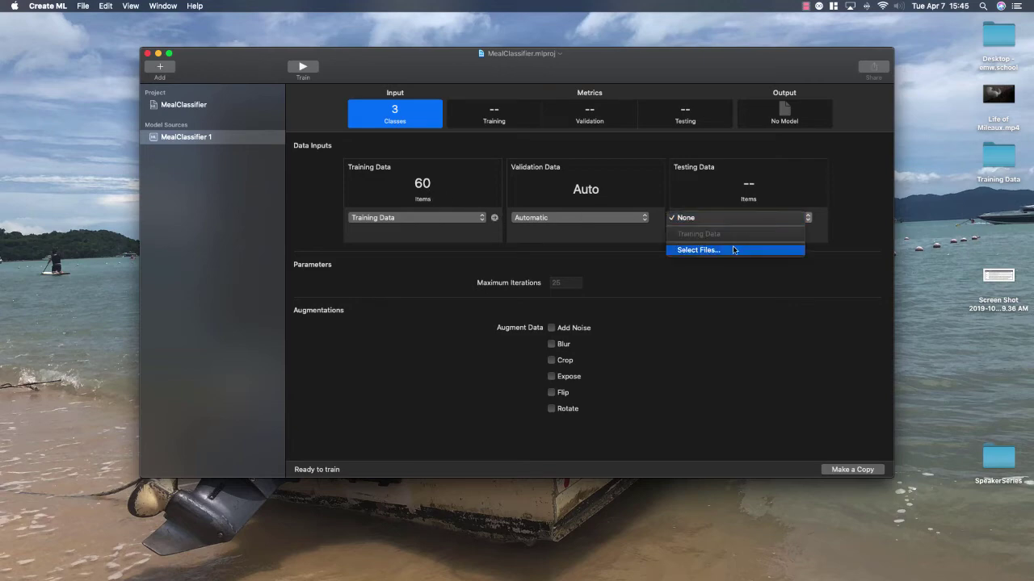
{"action": "left_click", "coordinate": [697, 250]}
{"action": "left_click", "coordinate": [428, 146]}
{"action": "left_click", "coordinate": [703, 315]}
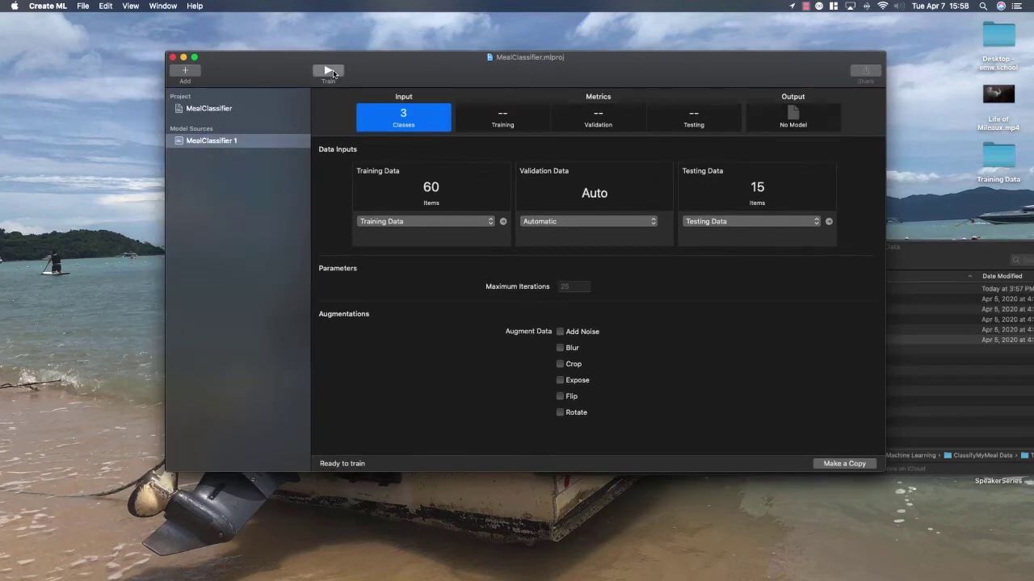
{"action": "left_click", "coordinate": [330, 71]}
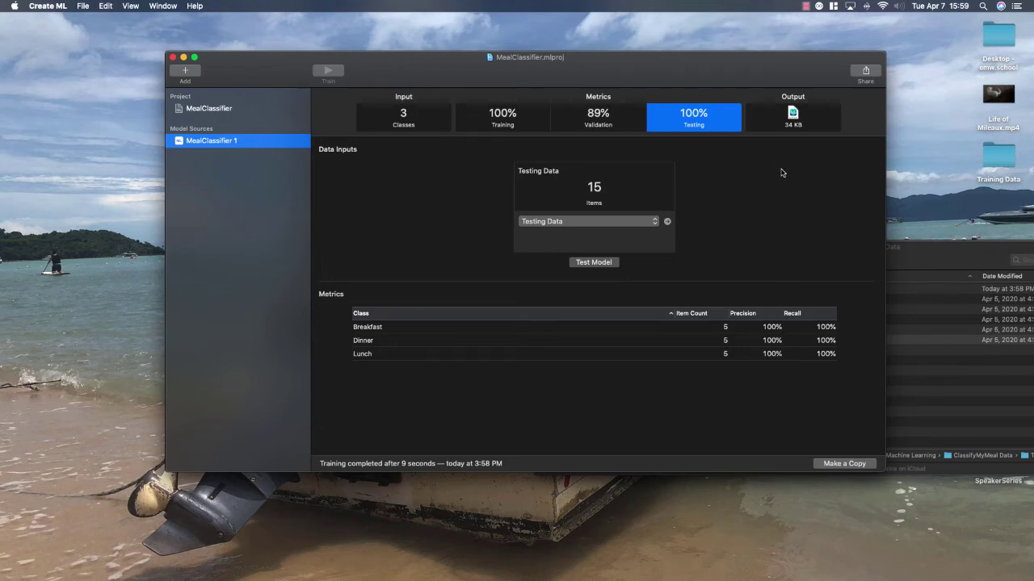
Show the trained model's output preview, then switch to Finder and expand the Breakfast folder under Testing Data.
{"action": "left_click", "coordinate": [793, 118]}
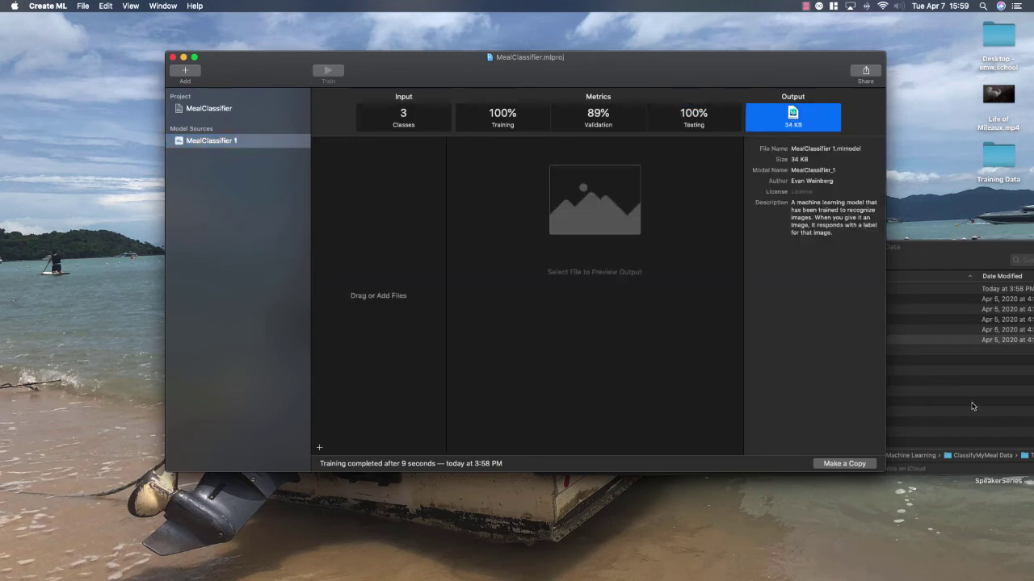
{"action": "left_click", "coordinate": [974, 406]}
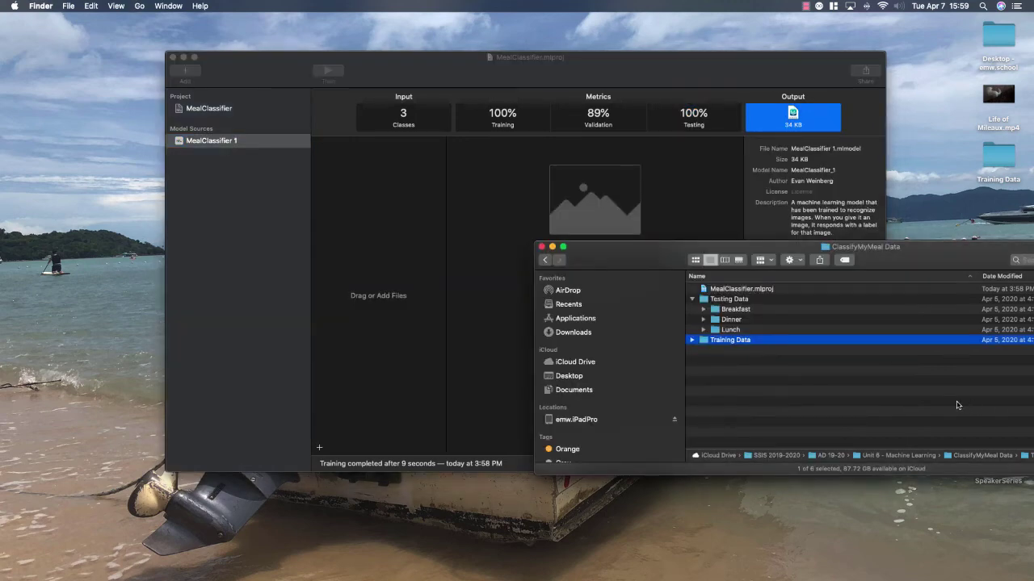
{"action": "left_click", "coordinate": [703, 311]}
{"action": "left_click_drag", "start_coordinate": [609, 261], "coordinate": [763, 182]}
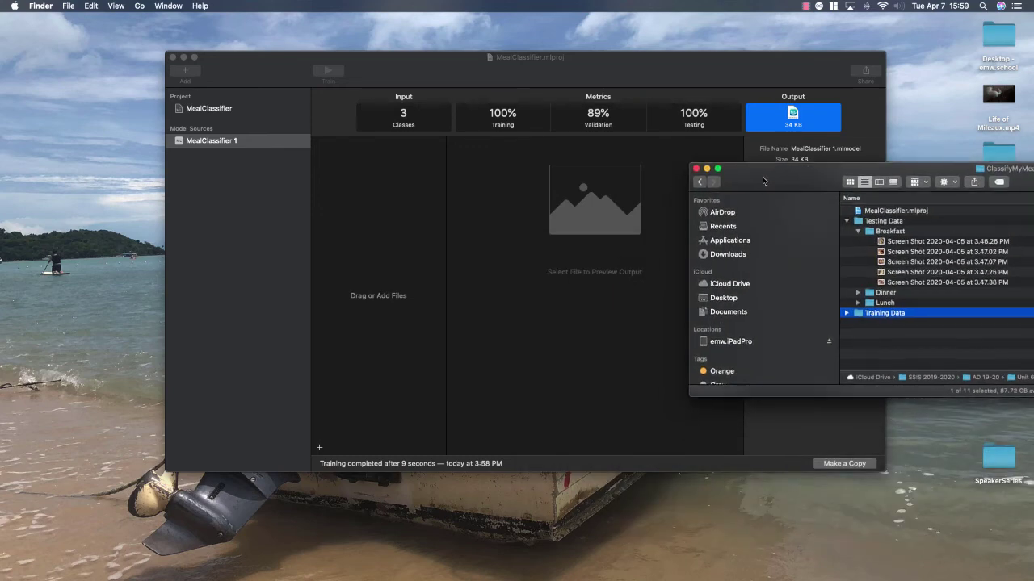
{"action": "left_click", "coordinate": [919, 242]}
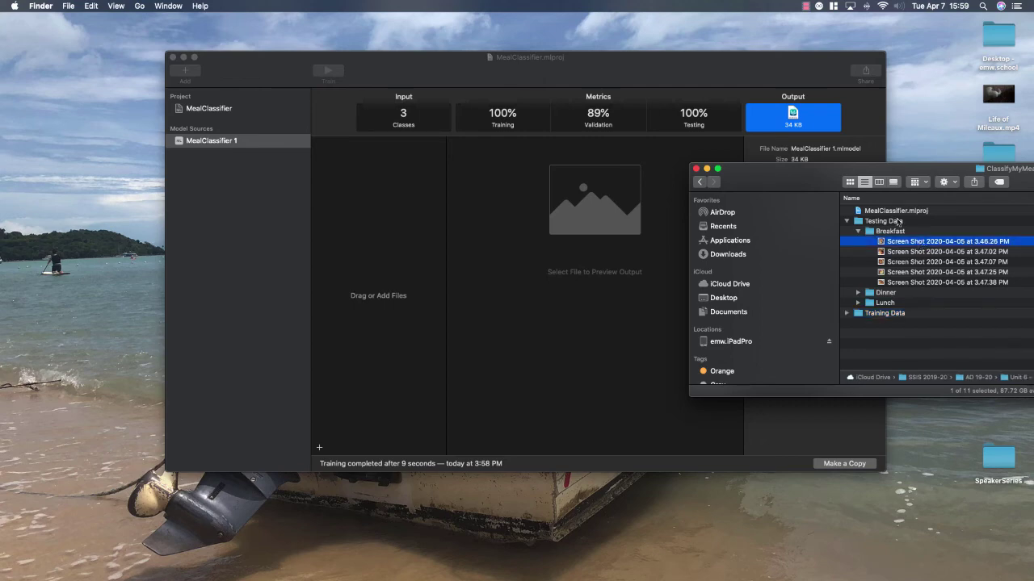
Display the Finder files as icons, open the Breakfast folder inside Testing Data and reposition its window beside the preview area.
{"action": "left_click", "coordinate": [850, 183]}
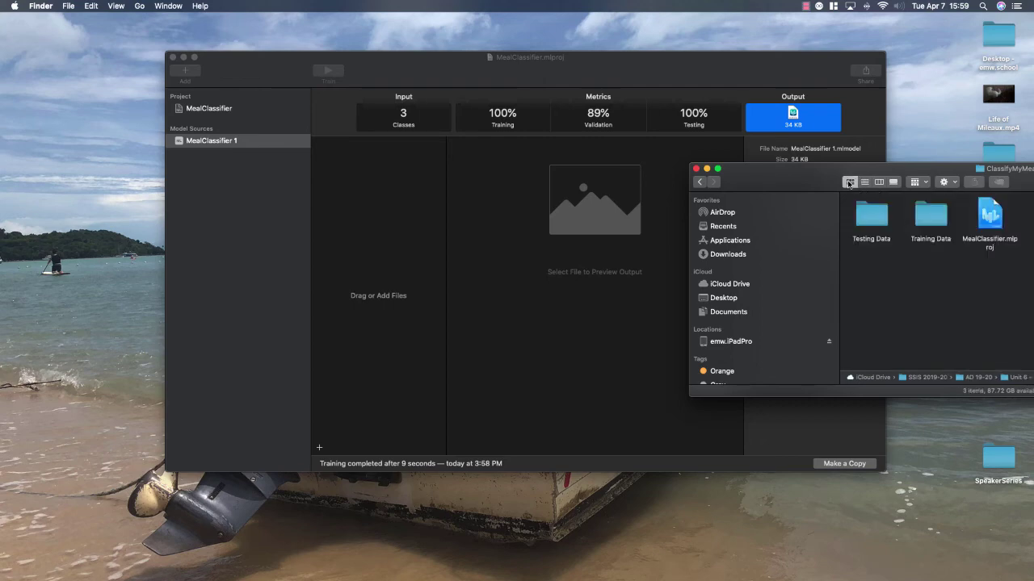
{"action": "double_click", "coordinate": [873, 219]}
{"action": "double_click", "coordinate": [873, 220]}
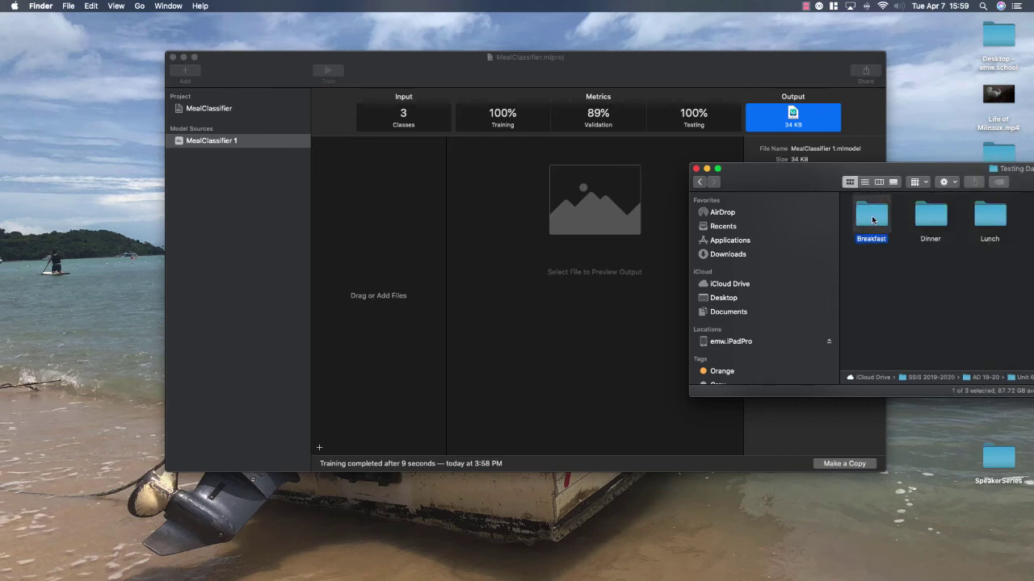
{"action": "left_click_drag", "start_coordinate": [1023, 183], "coordinate": [991, 68]}
Add the 3.47.02 PM and 3.47.07 PM breakfast screenshots to the model's output preview for classification.
{"action": "scroll", "coordinate": [970, 161], "scroll_direction": "right", "scroll_amount": 3}
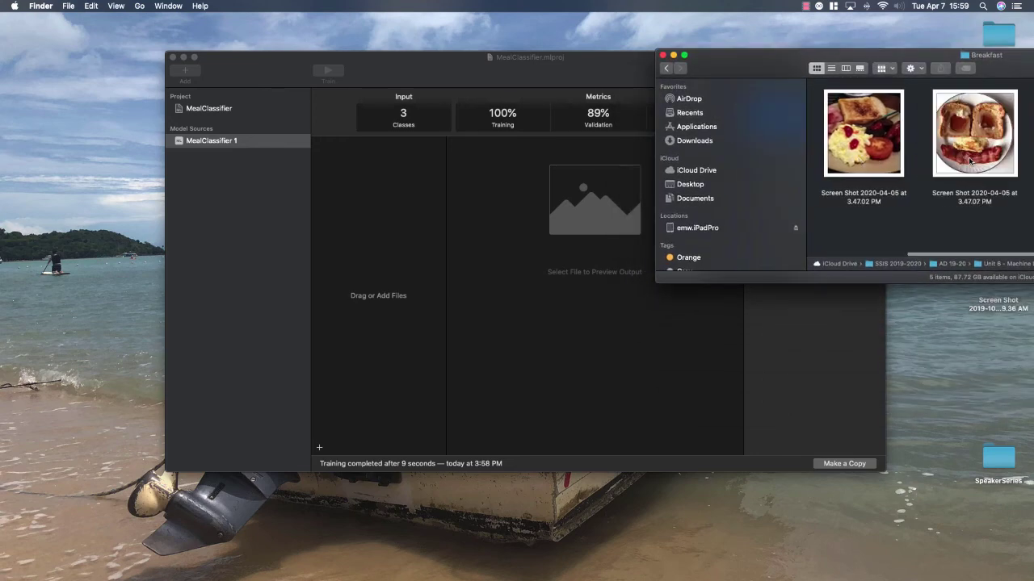
{"action": "scroll", "coordinate": [970, 162], "scroll_direction": "left", "scroll_amount": 3}
{"action": "left_click_drag", "start_coordinate": [943, 135], "coordinate": [390, 283]}
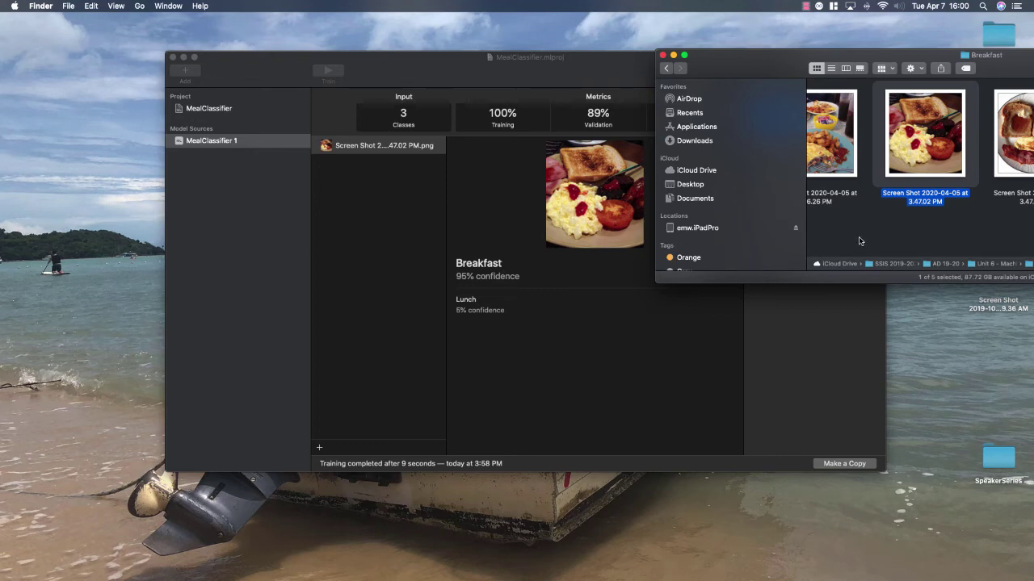
{"action": "scroll", "coordinate": [860, 241], "scroll_direction": "right", "scroll_amount": 2}
{"action": "left_click_drag", "start_coordinate": [1020, 131], "coordinate": [346, 217]}
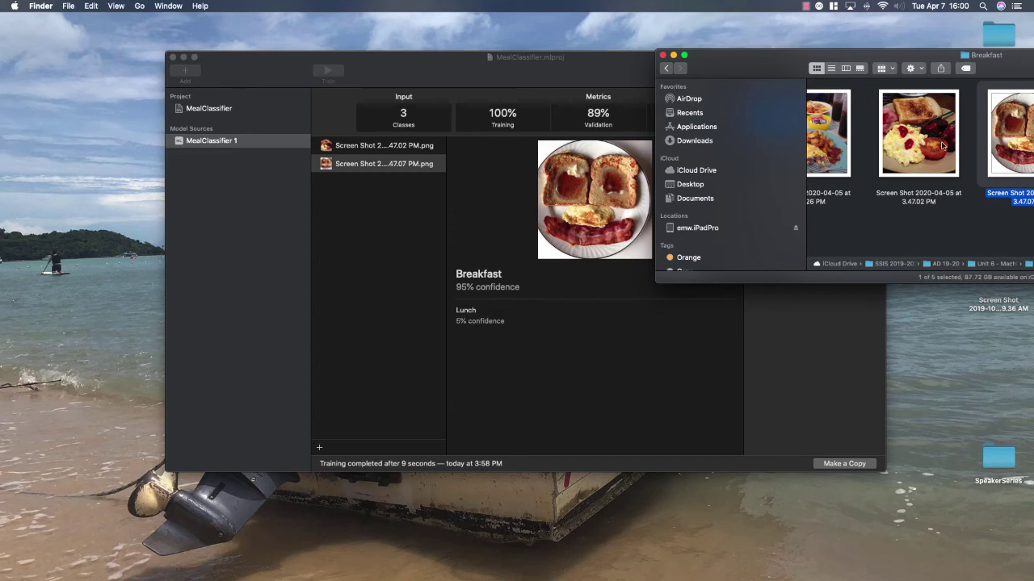
Move the Finder window below the prediction preview and add the 3.47.25 PM breakfast screenshot for classification.
{"action": "scroll", "coordinate": [907, 175], "scroll_direction": "left", "scroll_amount": 3}
{"action": "scroll", "coordinate": [907, 174], "scroll_direction": "left", "scroll_amount": 2}
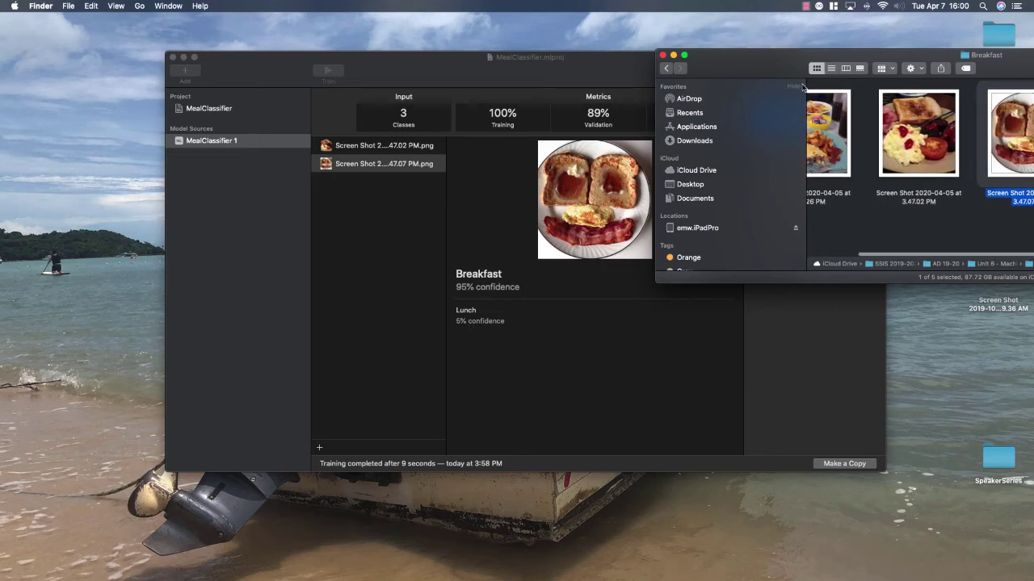
{"action": "left_click_drag", "start_coordinate": [771, 66], "coordinate": [265, 348]}
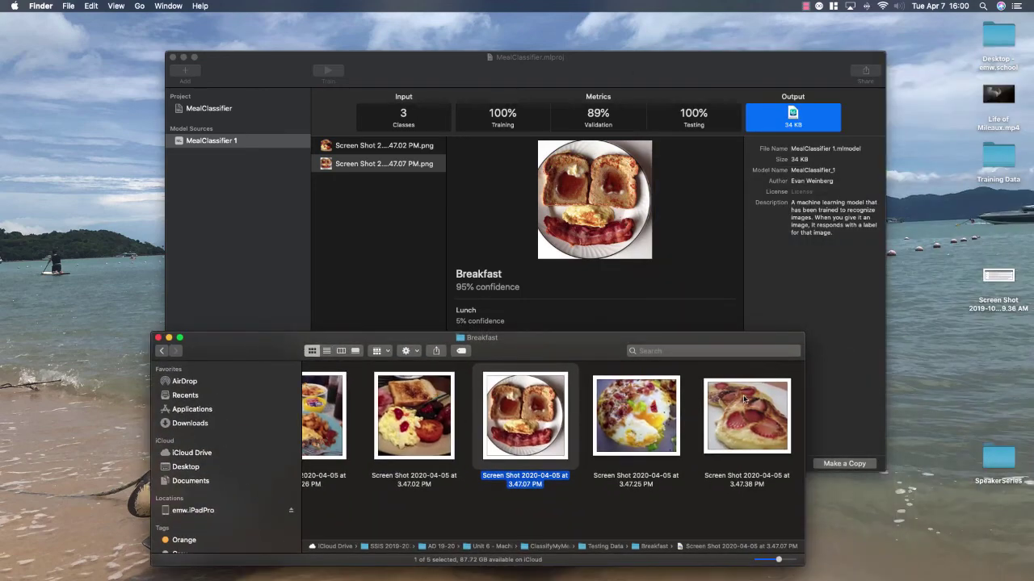
{"action": "left_click_drag", "start_coordinate": [668, 426], "coordinate": [517, 268]}
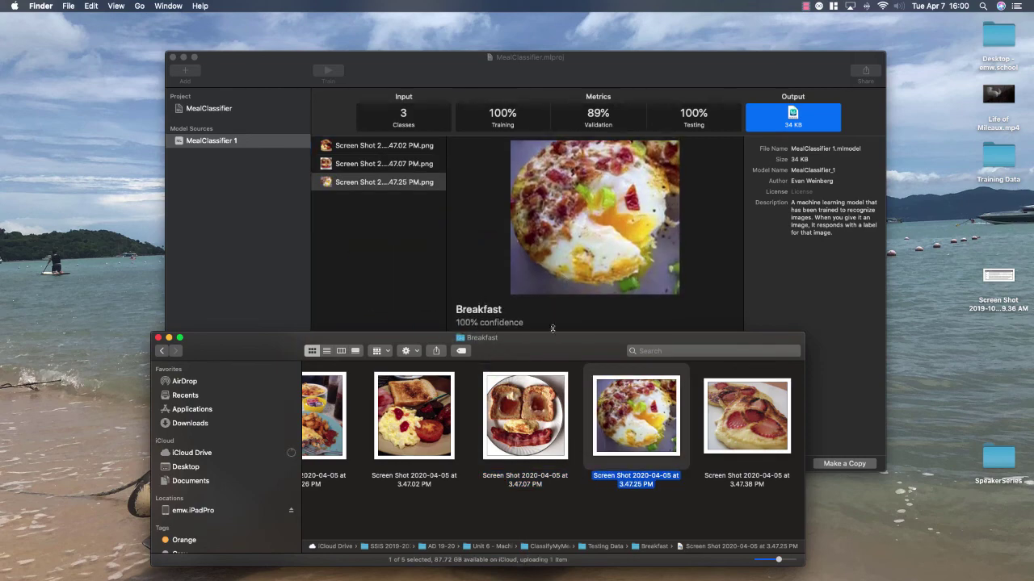
{"action": "left_click_drag", "start_coordinate": [556, 350], "coordinate": [579, 357]}
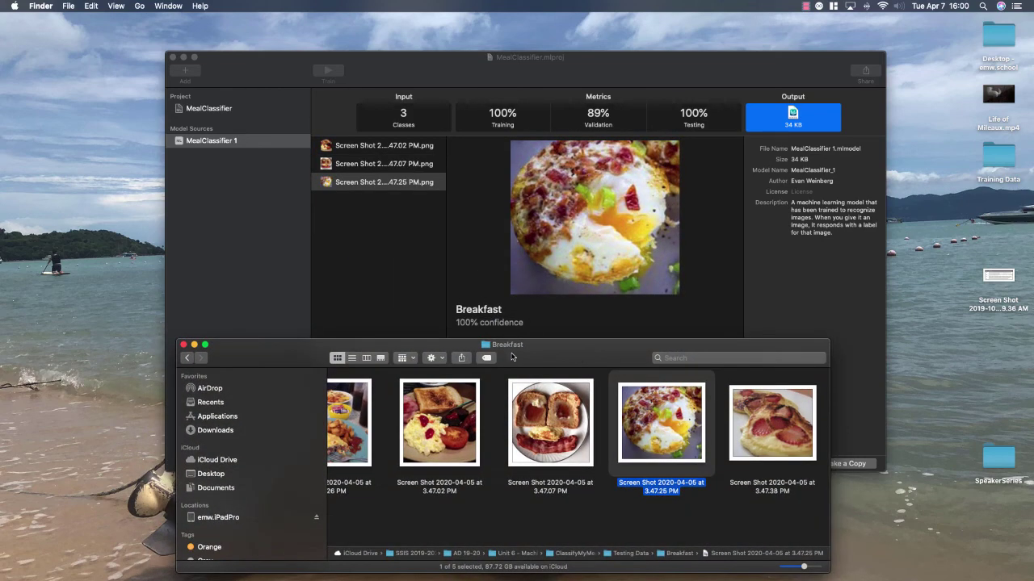
Open the Dinner folder inside Testing Data and add its 4.06.24 PM screenshot to the model's output preview for classification.
{"action": "left_click", "coordinate": [188, 359]}
{"action": "double_click", "coordinate": [425, 391]}
{"action": "left_click_drag", "start_coordinate": [596, 396], "coordinate": [399, 260]}
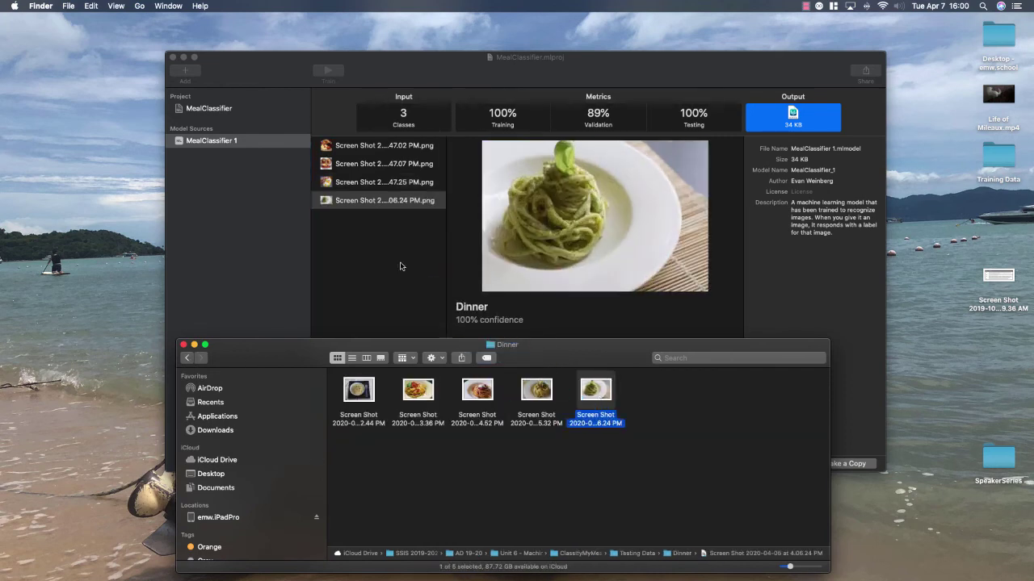
Move the Finder window clear of the preview and add the 3.59.03 PM screenshot from Testing Data's Lunch folder for classification.
{"action": "left_click_drag", "start_coordinate": [536, 353], "coordinate": [648, 368]}
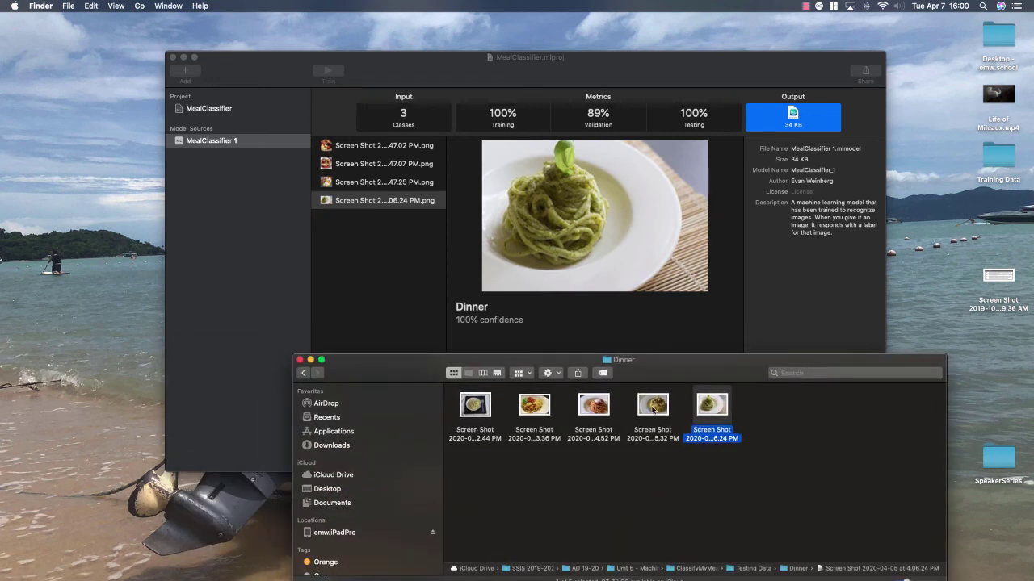
{"action": "left_click", "coordinate": [303, 374]}
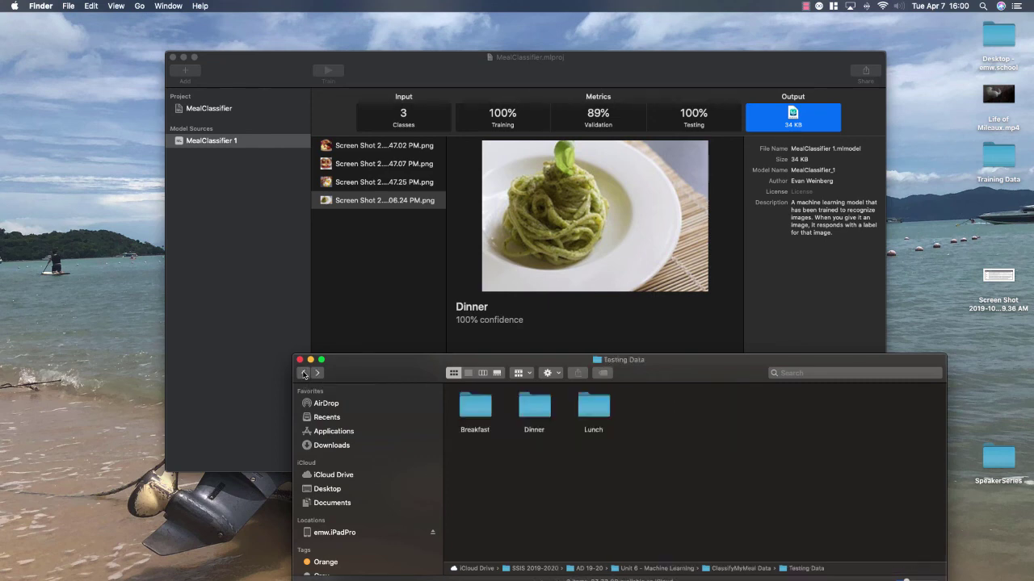
{"action": "left_click", "coordinate": [598, 405]}
{"action": "double_click", "coordinate": [598, 405]}
{"action": "left_click_drag", "start_coordinate": [502, 440], "coordinate": [396, 238]}
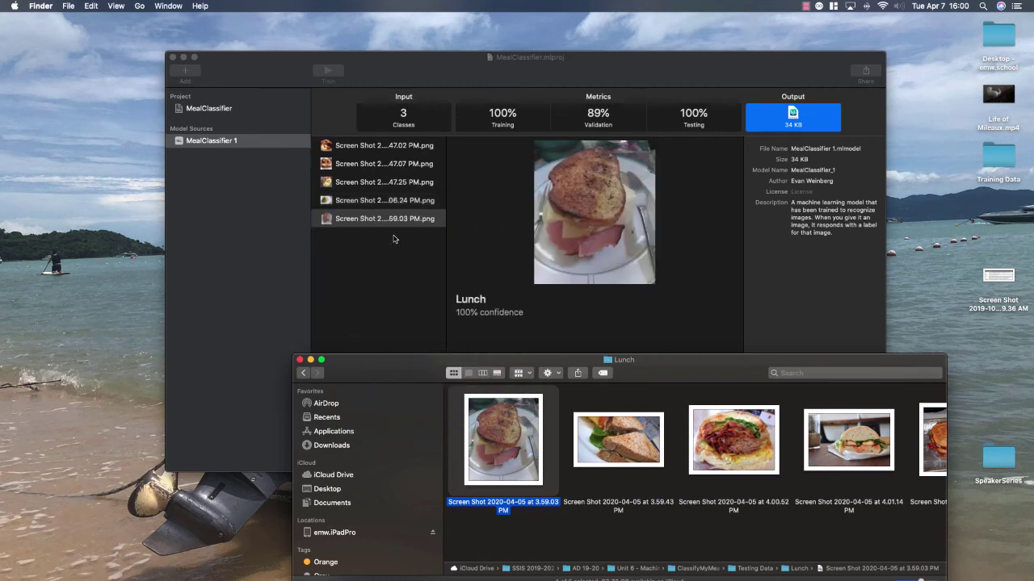
Move the Finder window aside, switch to Create ML and compare the predictions for the 3.47.02 PM and 3.59.03 PM screenshots.
{"action": "left_click_drag", "start_coordinate": [386, 357], "coordinate": [661, 339]}
{"action": "left_click", "coordinate": [391, 147]}
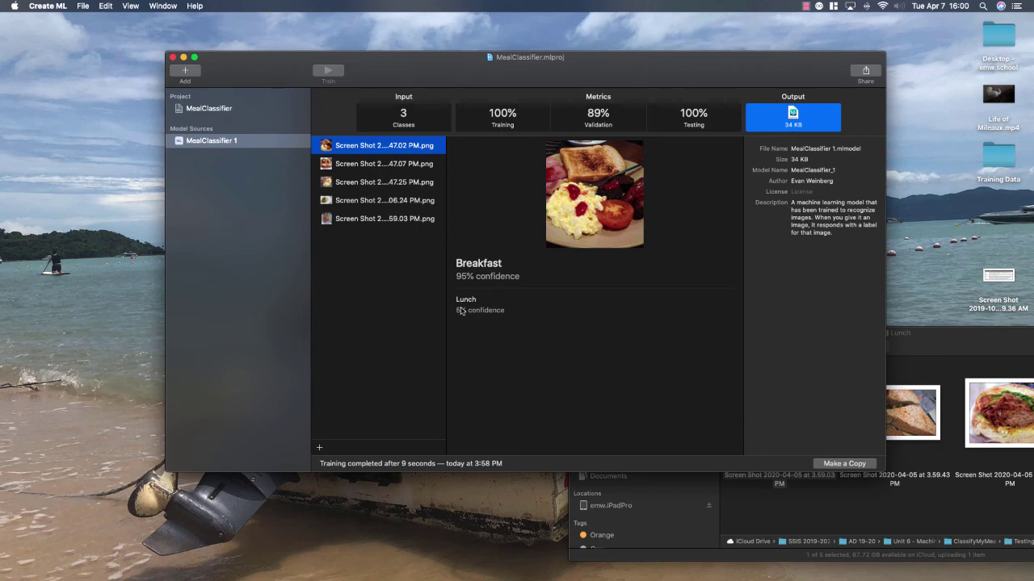
{"action": "left_click", "coordinate": [389, 221]}
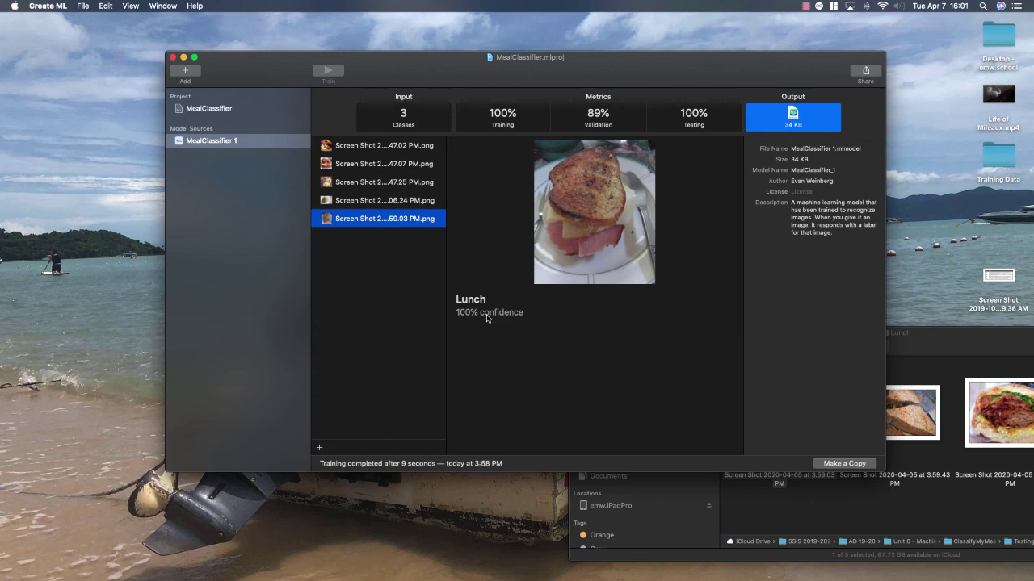
{"action": "left_click", "coordinate": [357, 147]}
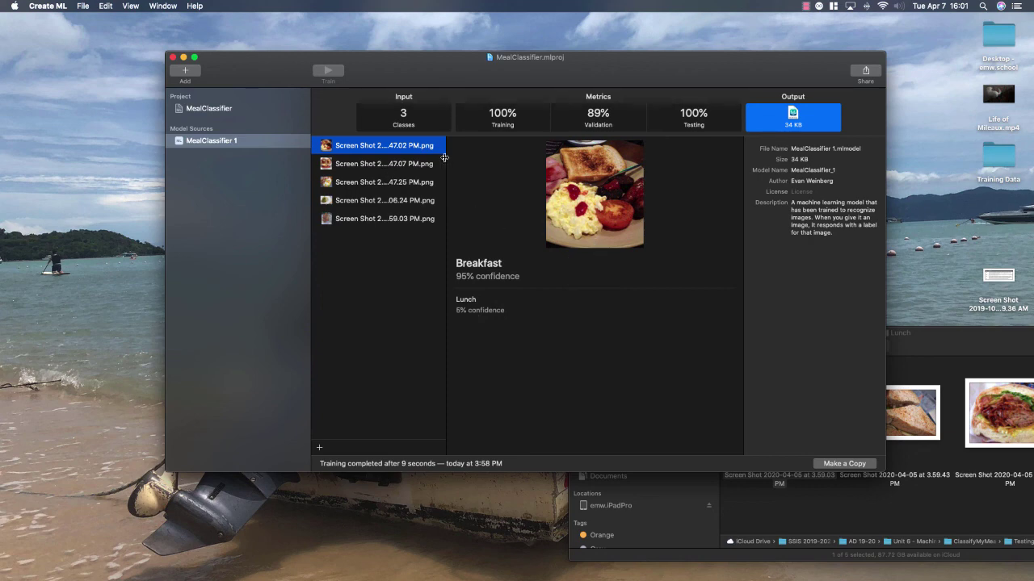
Display the training accuracy graph and per-class metrics of MealClassifier 1.
{"action": "key", "text": "super+shift+4"}
{"action": "key", "text": "Escape"}
{"action": "left_click", "coordinate": [231, 111]}
{"action": "left_click", "coordinate": [225, 141]}
{"action": "left_click", "coordinate": [525, 123]}
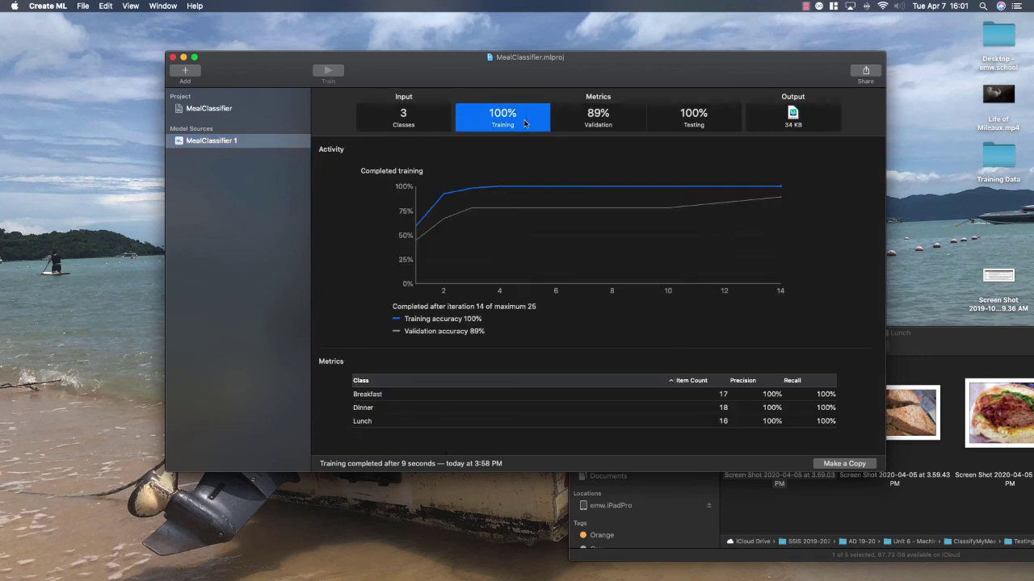
Capture a screenshot of the area showing the training graph and the class metrics table.
{"action": "key", "text": "super+shift+4"}
{"action": "left_click_drag", "start_coordinate": [311, 86], "coordinate": [473, 222]}
{"action": "left_click_drag", "start_coordinate": [331, 108], "coordinate": [883, 469]}
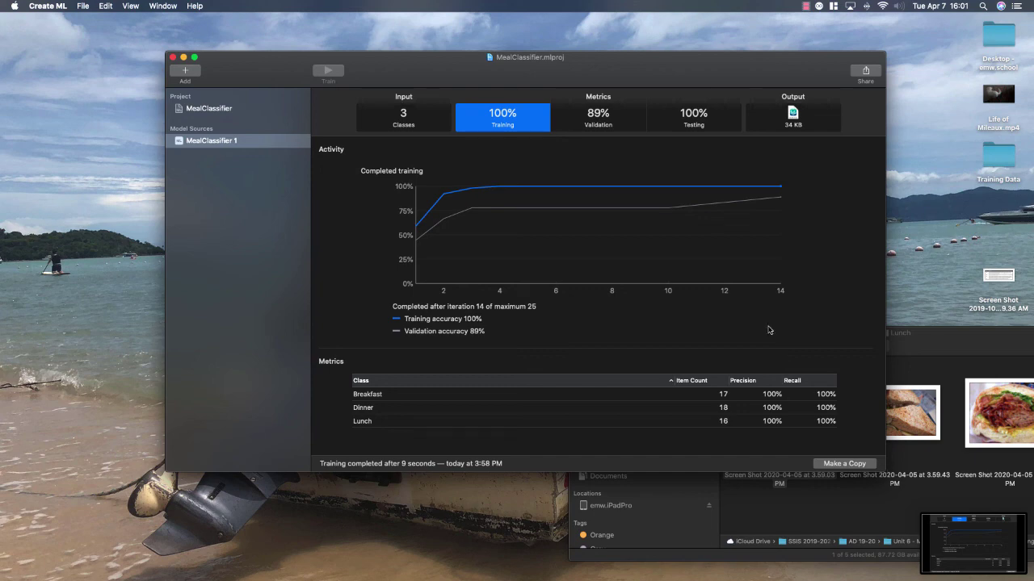
{"action": "left_click", "coordinate": [805, 7]}
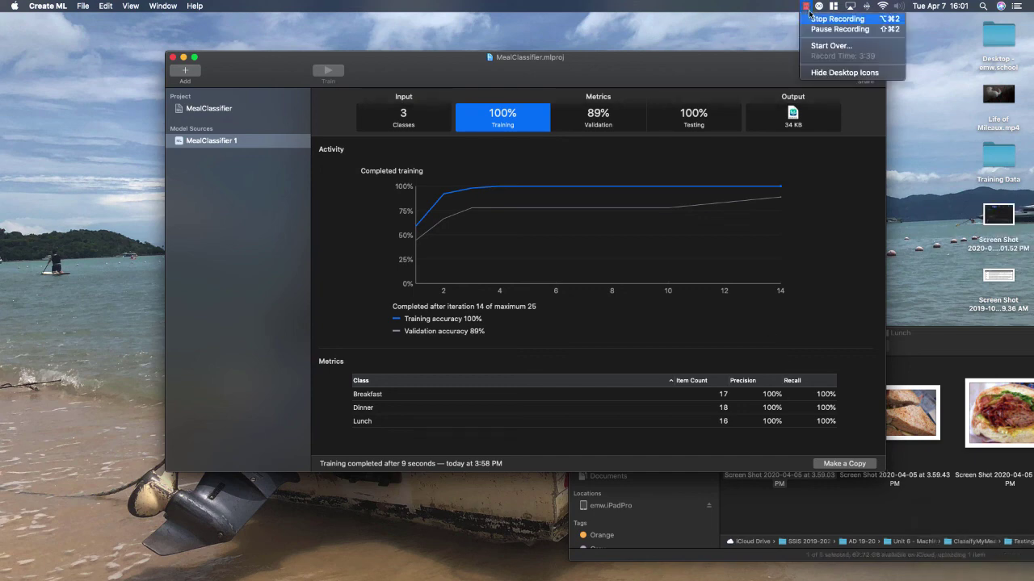